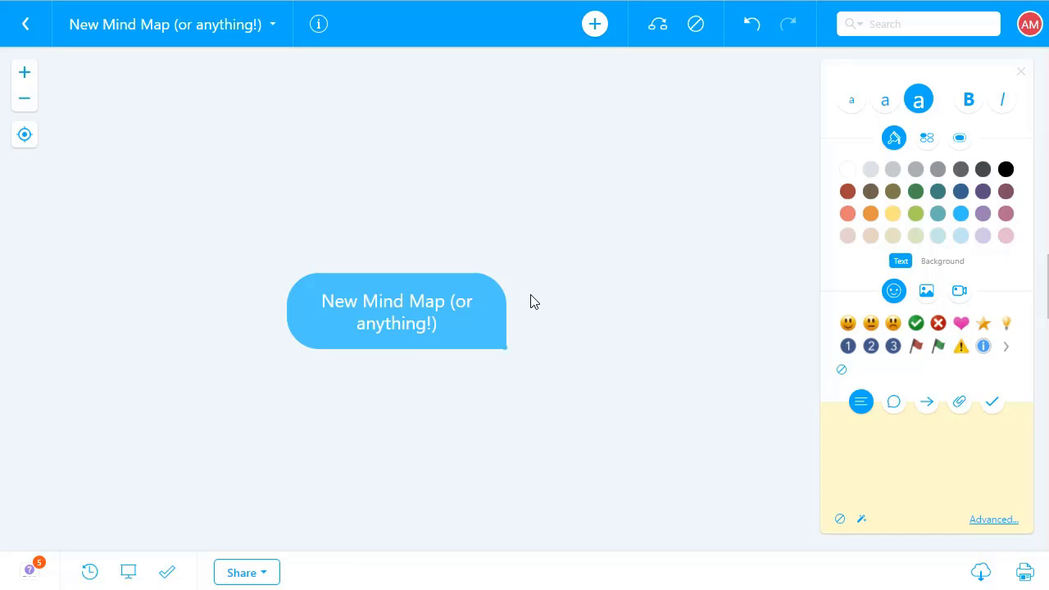
# Add a subtopic named "sub element 1" to the central topic of the mind map.
pyautogui.doubleClick(468, 322)
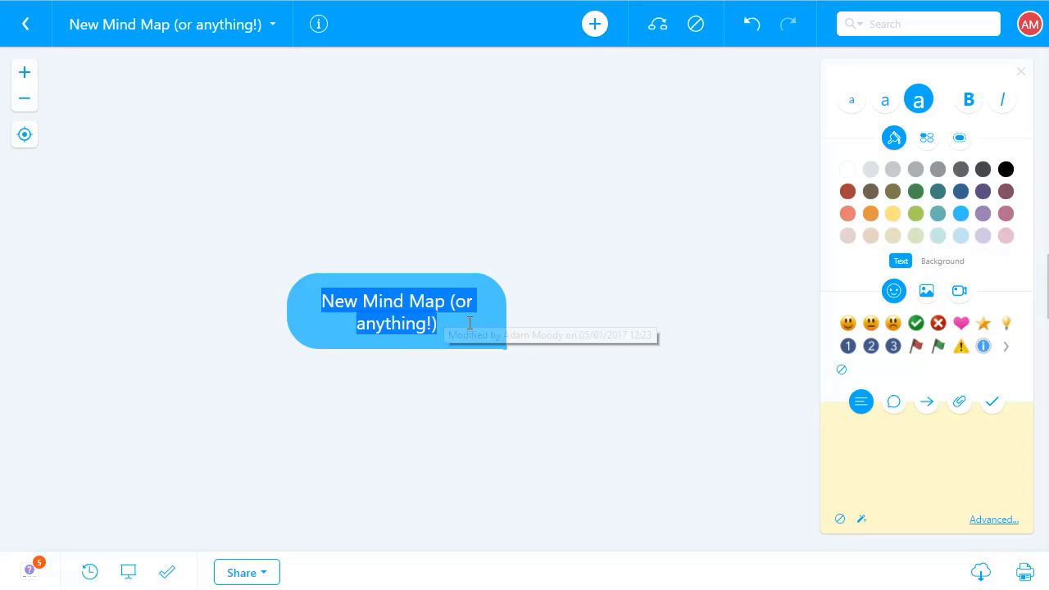
pyautogui.click(542, 327)
pyautogui.press('Tab')
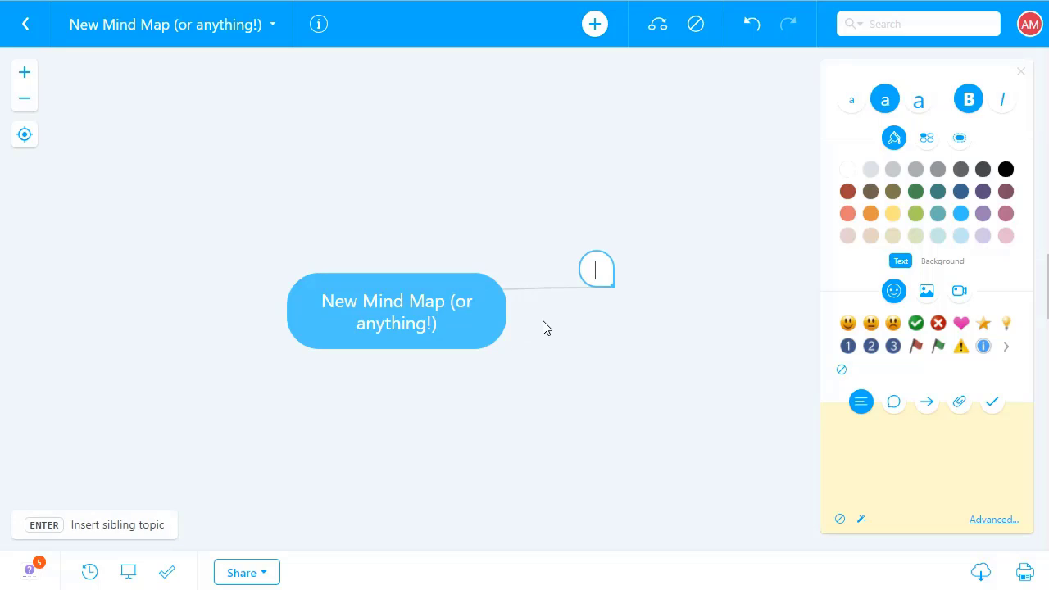
pyautogui.write('sub elem ent')
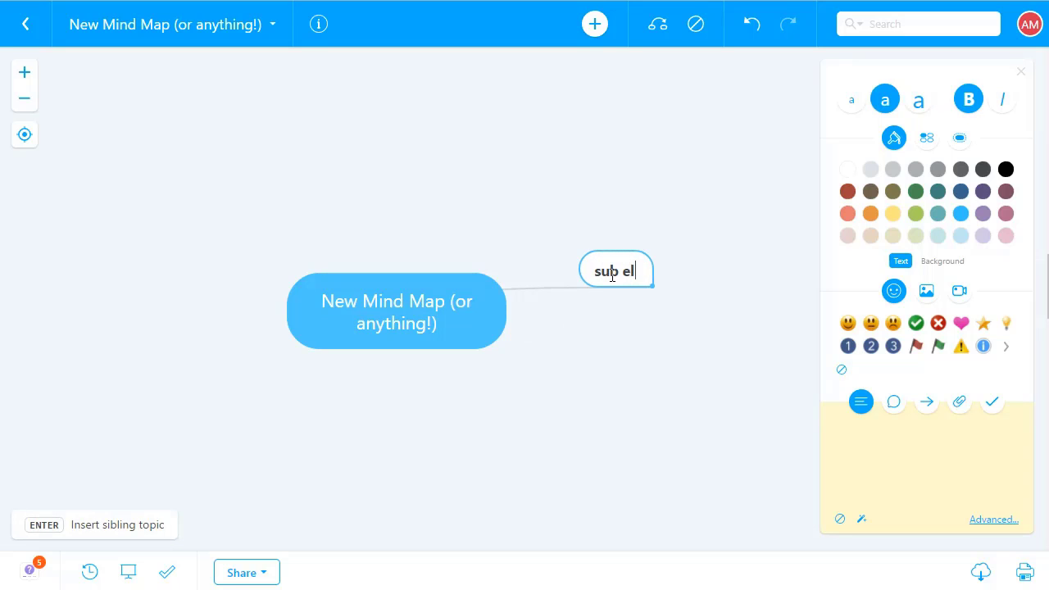
pyautogui.press('BackSpace')
pyautogui.press('BackSpace')
pyautogui.press('BackSpace')
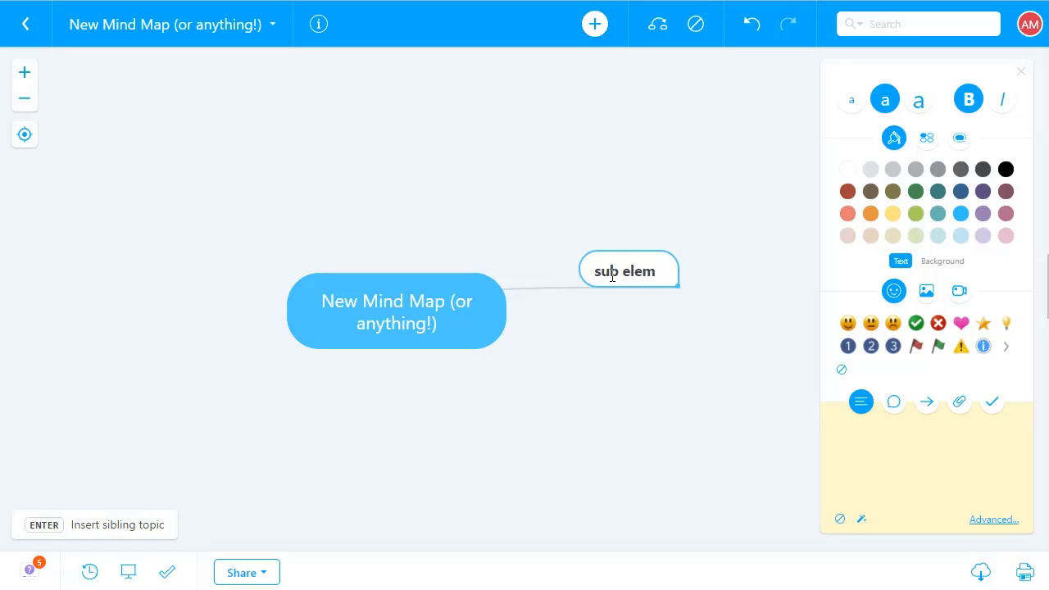
pyautogui.write('e')
pyautogui.press('BackSpace')
pyautogui.press('BackSpace')
pyautogui.write('ent 1')
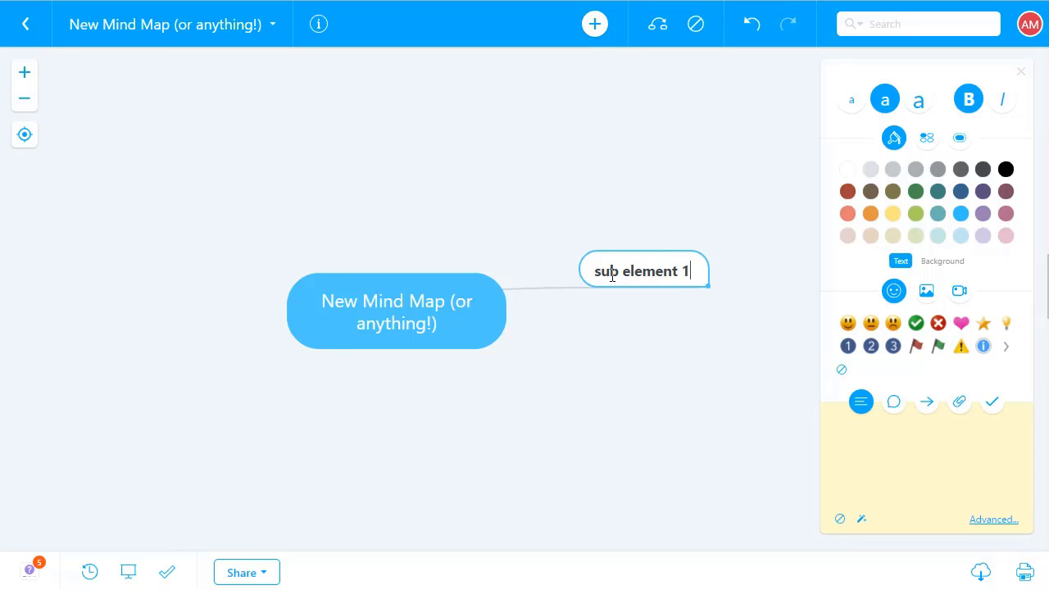
# Add three child topics named 2, 3 and 4 under "sub element 1".
pyautogui.press('Tab')
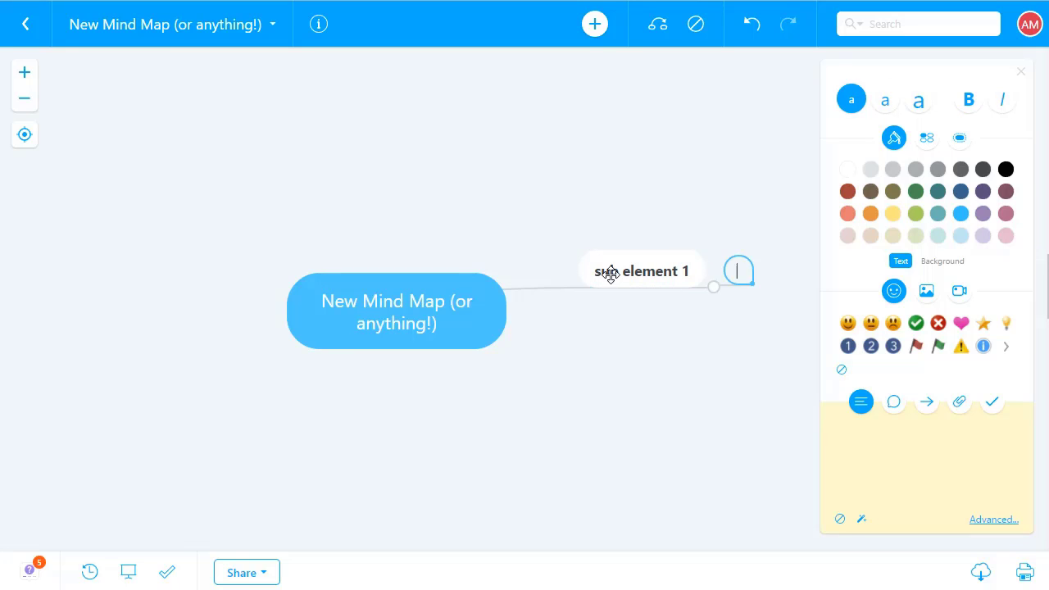
pyautogui.write('2')
pyautogui.press('Return')
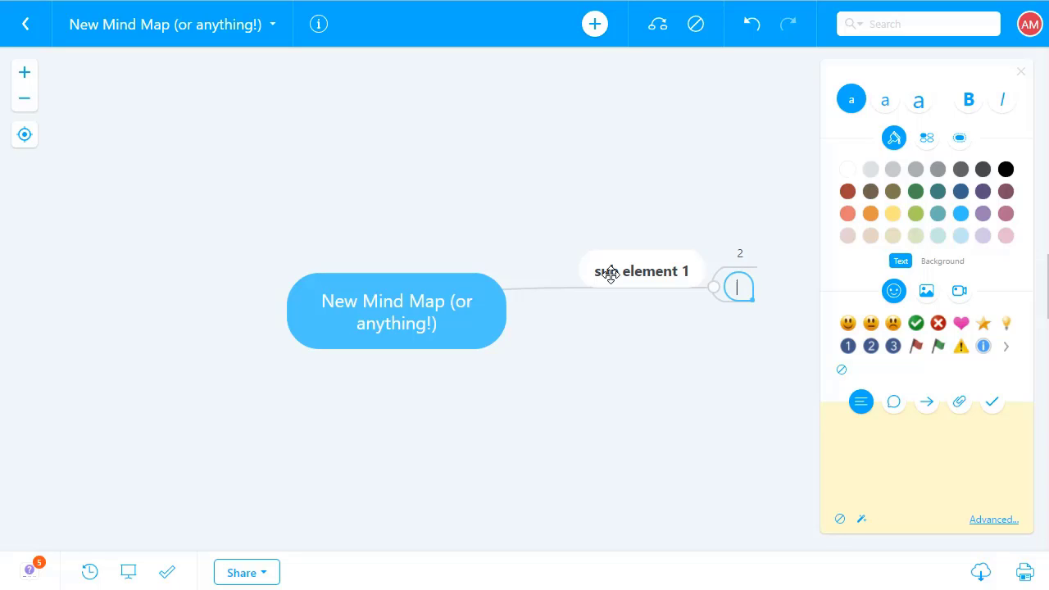
pyautogui.write('3')
pyautogui.press('Return')
pyautogui.write('4')
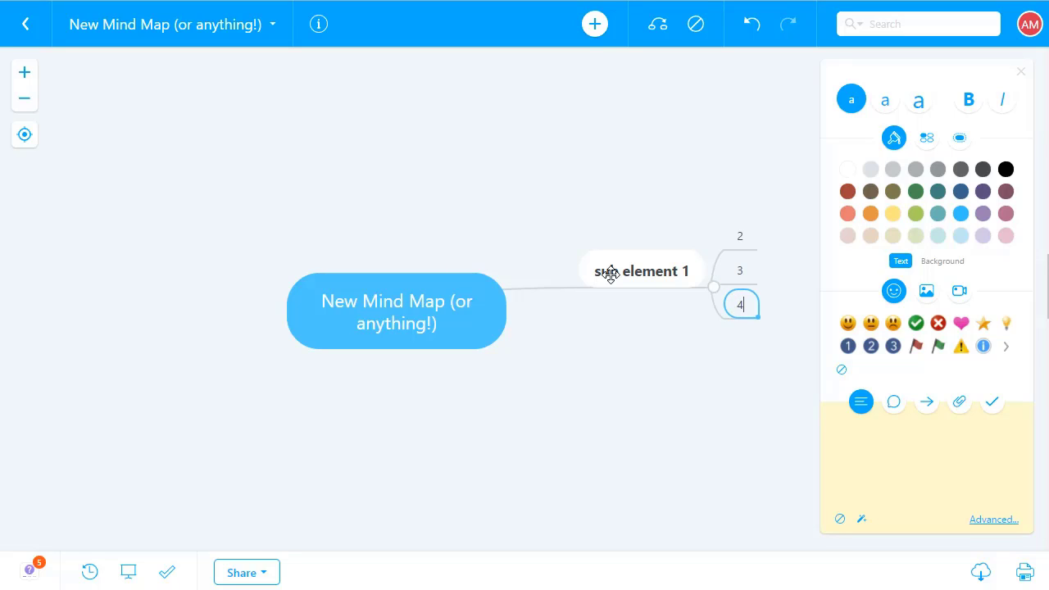
pyautogui.click(725, 360)
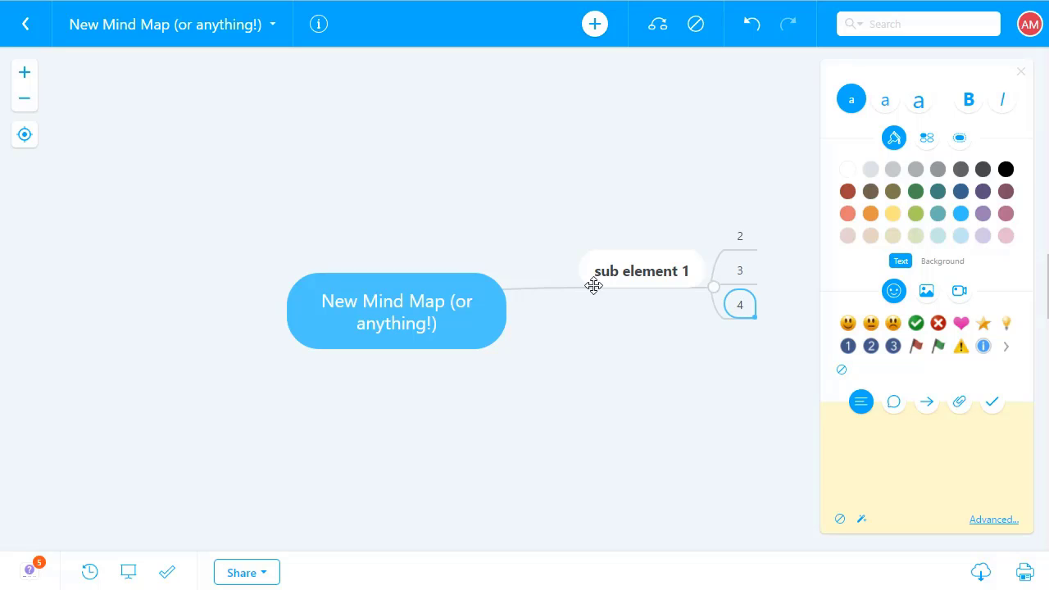
# Add a second subtopic named "sub element 2" to the central topic.
pyautogui.click(479, 317)
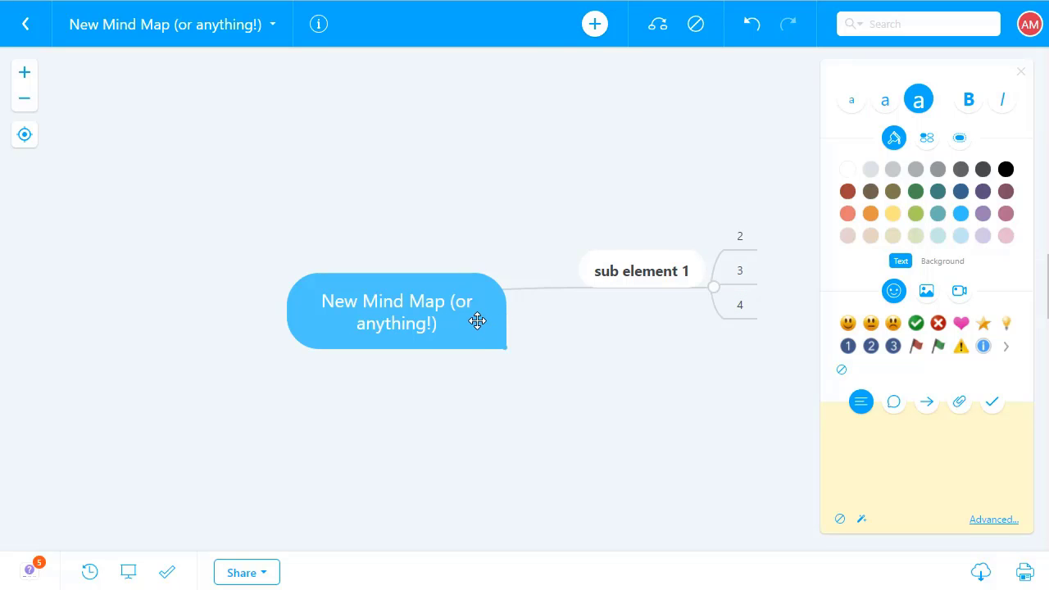
pyautogui.press('Tab')
pyautogui.write('sub ele')
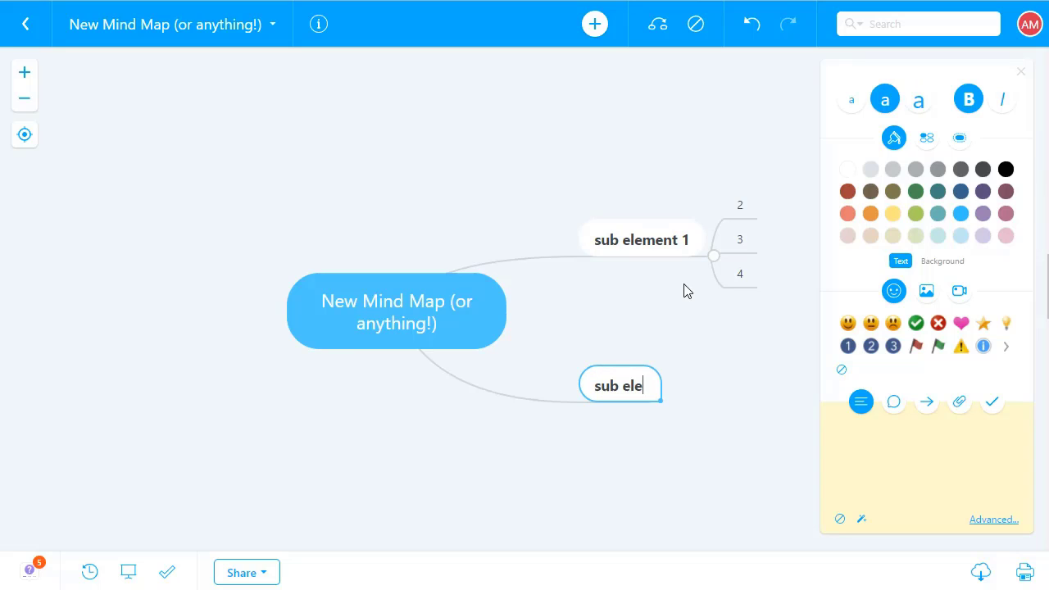
pyautogui.write('ment 2')
# Add three child topics named 2, 3 and 4 under "sub element 2".
pyautogui.press('Tab')
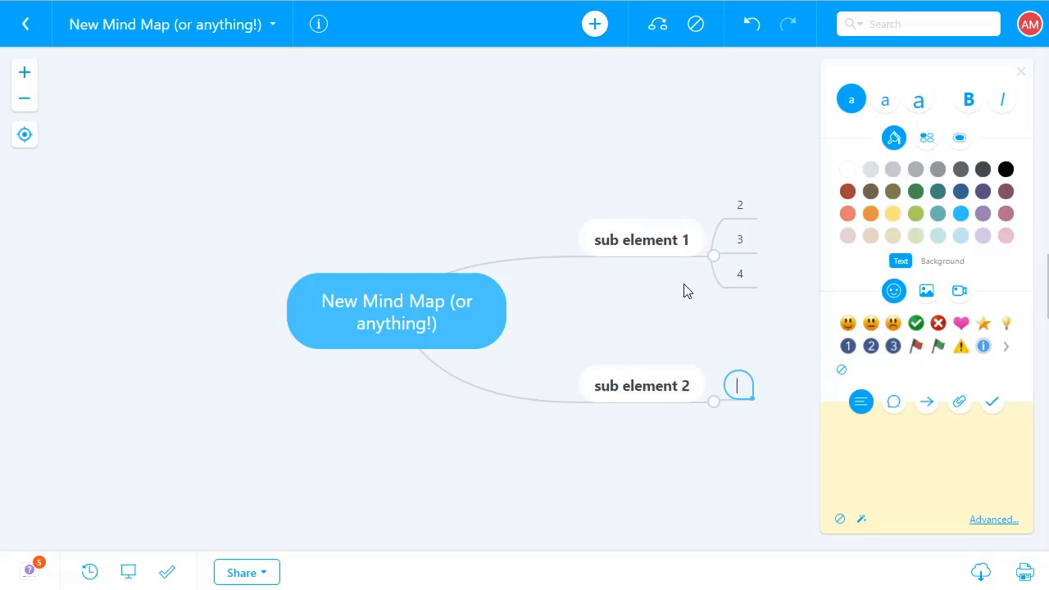
pyautogui.write('2')
pyautogui.press('Return')
pyautogui.write('3')
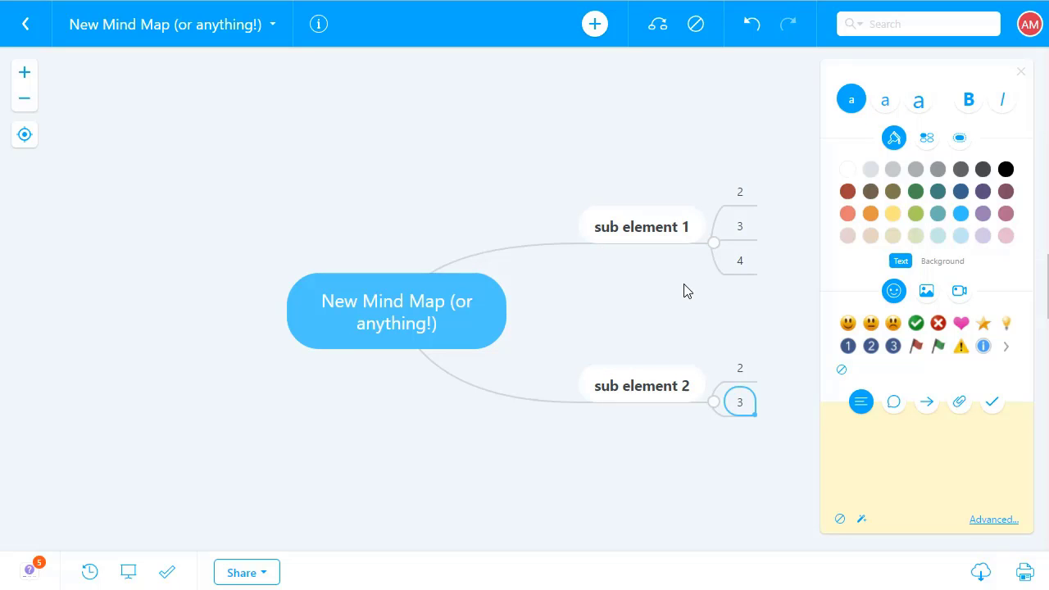
pyautogui.press('Return')
pyautogui.write('4')
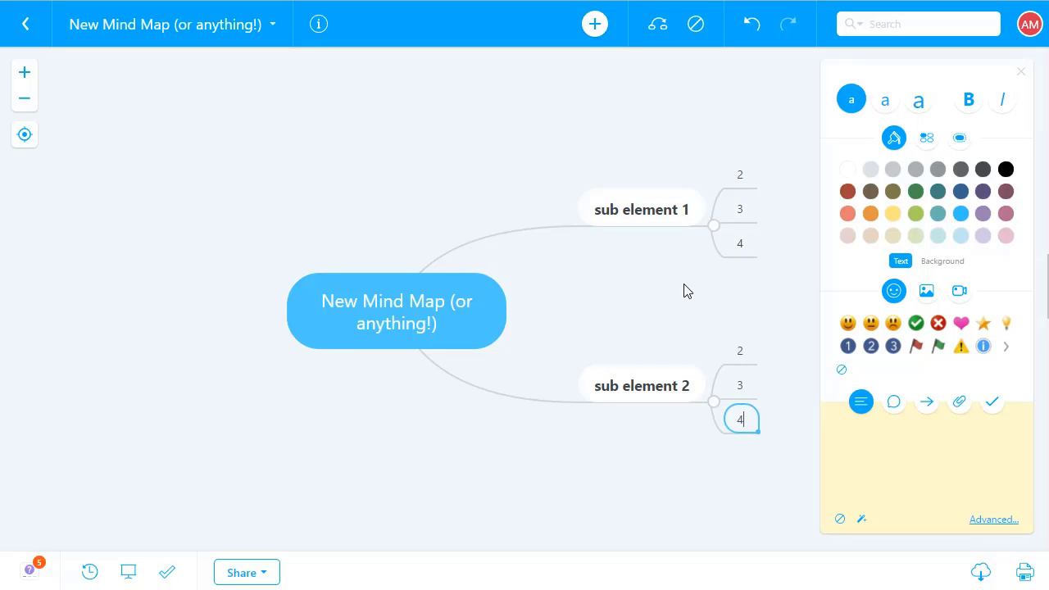
# Reposition the two branches, with "sub element 1" above and "sub element 2" below the central topic, both slightly to its right.
pyautogui.click(712, 230)
pyautogui.click(712, 229)
pyautogui.moveTo(642, 208); pyautogui.dragTo(552, 134)
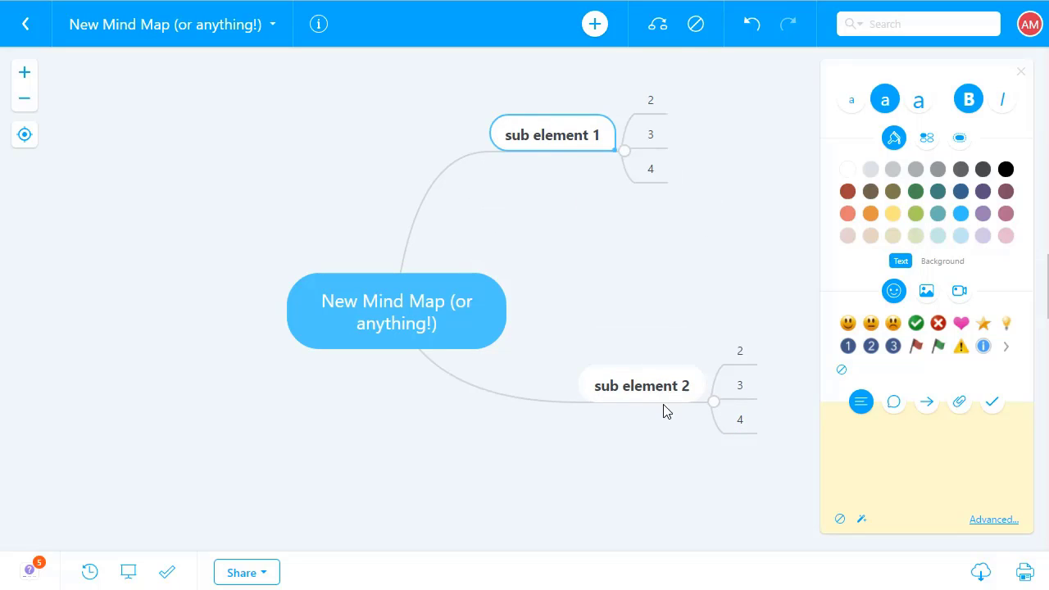
pyautogui.moveTo(664, 405); pyautogui.dragTo(569, 456)
pyautogui.moveTo(573, 140); pyautogui.dragTo(612, 158)
pyautogui.moveTo(564, 468); pyautogui.dragTo(599, 448)
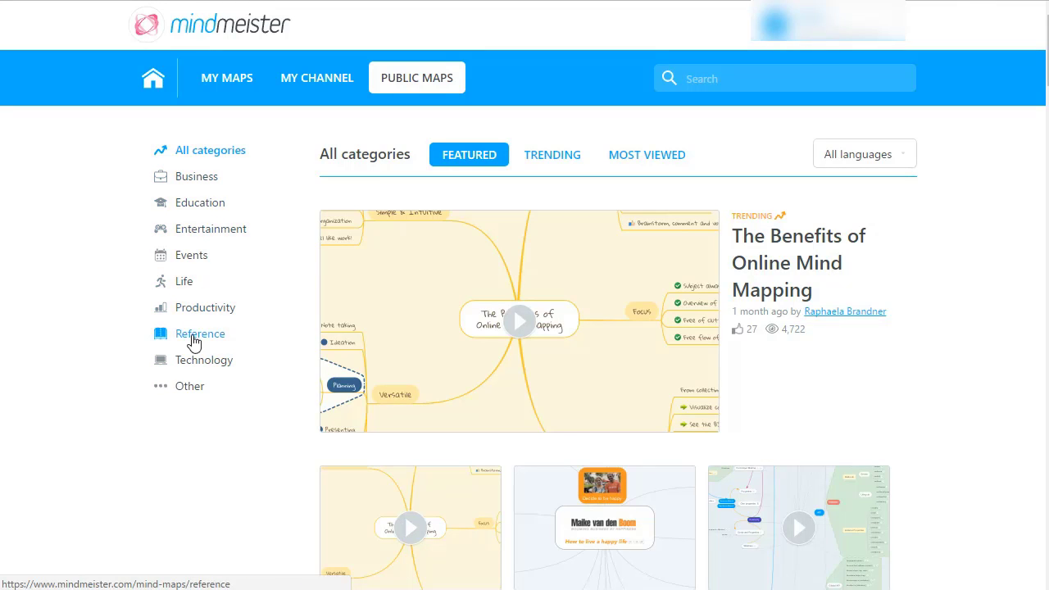
# Browse the featured public mind maps across all categories for examples, and return to the mind map.
pyautogui.scroll(-5, 520, 344)
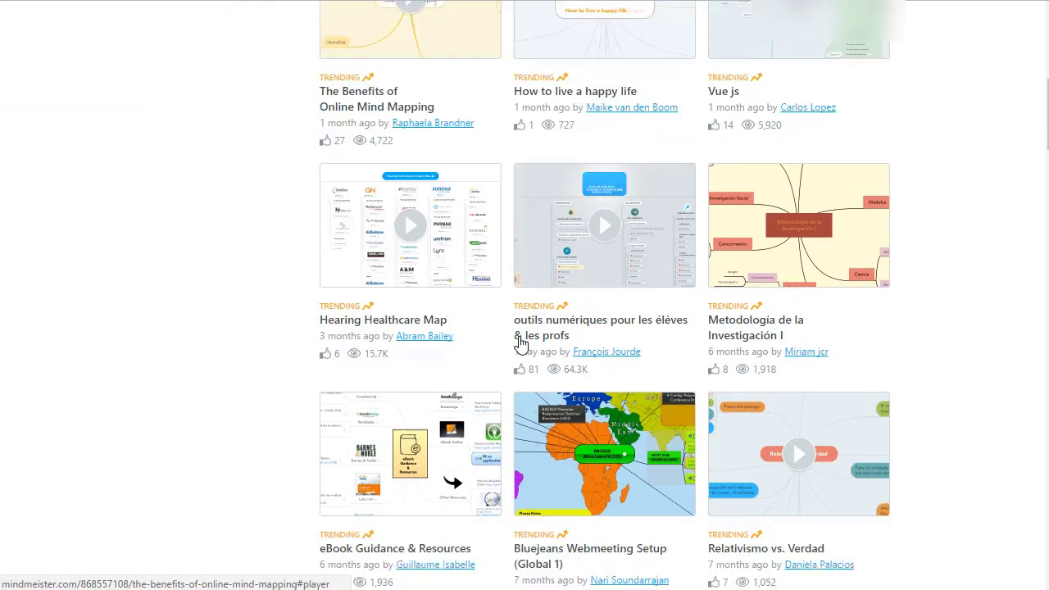
pyautogui.scroll(-6, 519, 344)
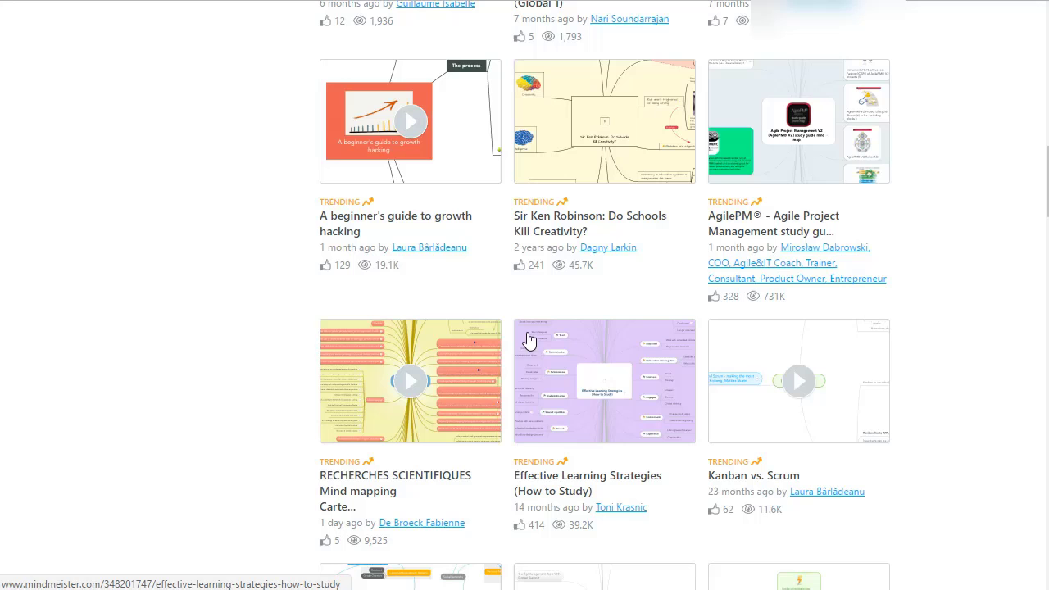
pyautogui.scroll(3, 528, 315)
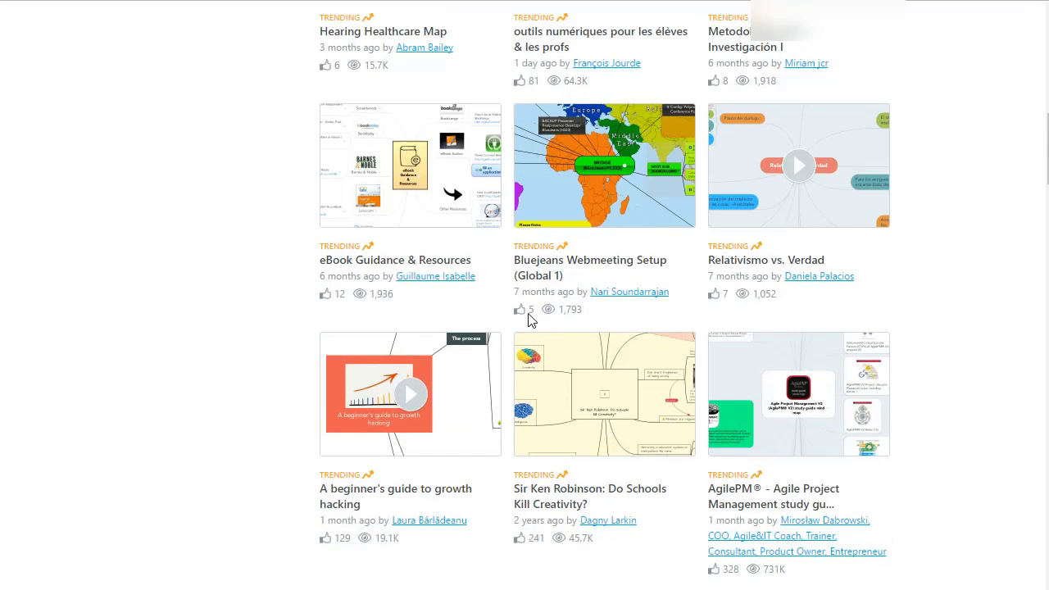
pyautogui.scroll(9, 529, 315)
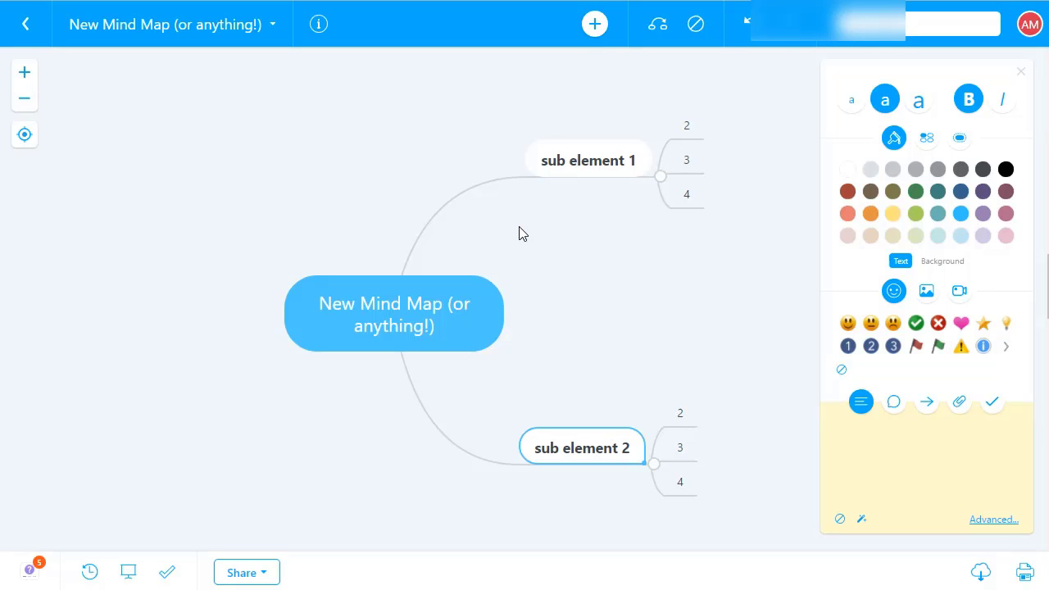
pyautogui.rightClick(607, 256)
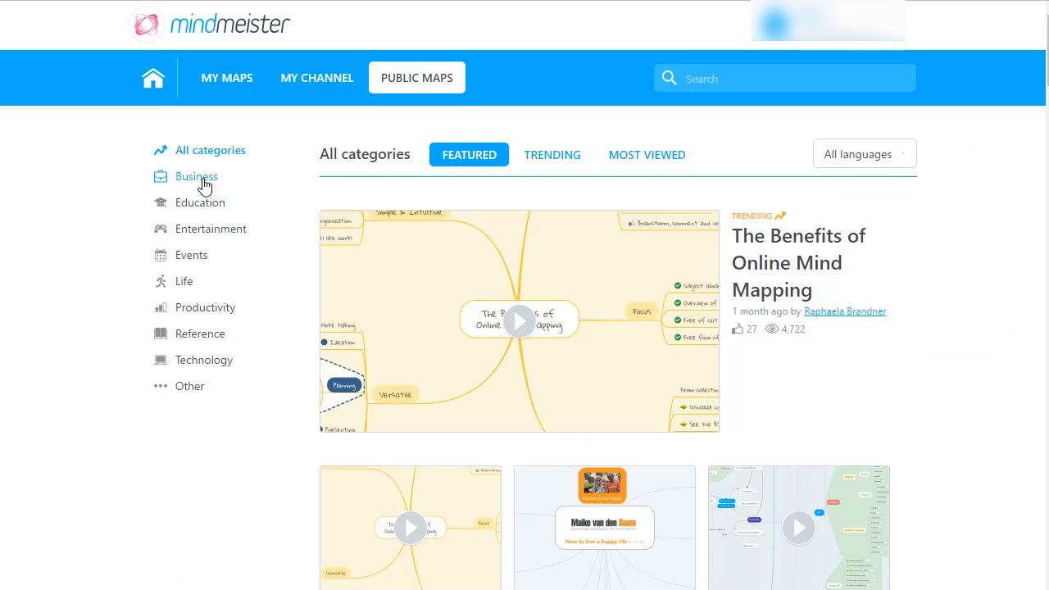
# Browse the most viewed public mind maps in the Productivity category.
pyautogui.click(203, 311)
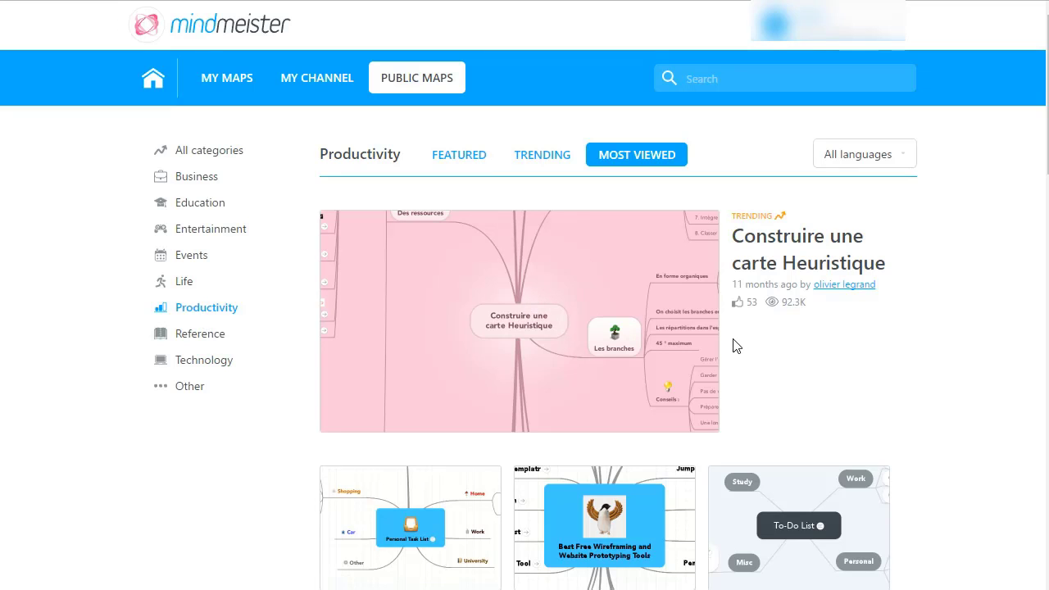
pyautogui.scroll(-5, 823, 357)
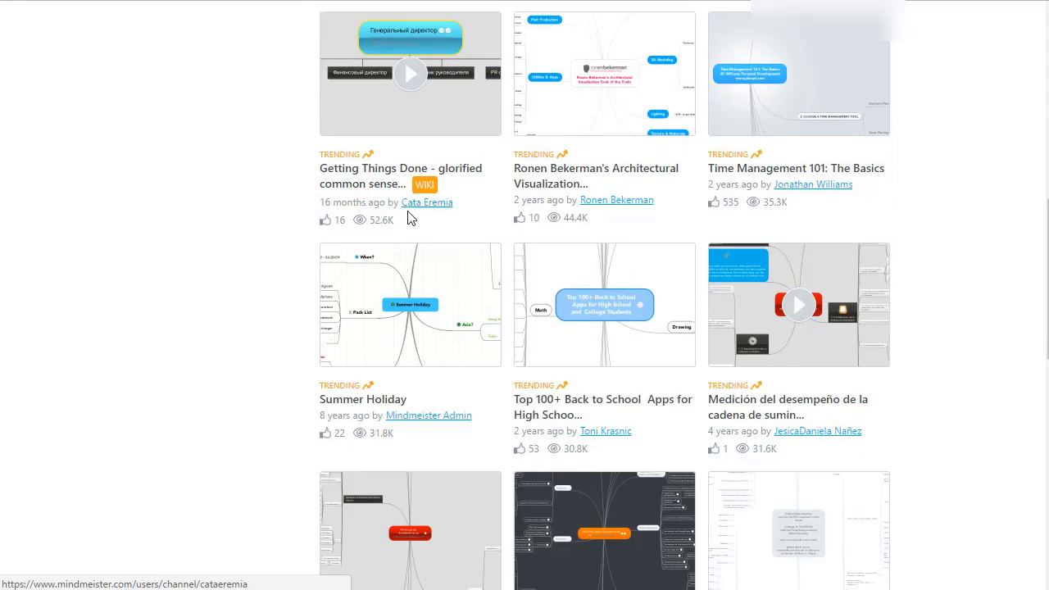
pyautogui.scroll(6, 520, 262)
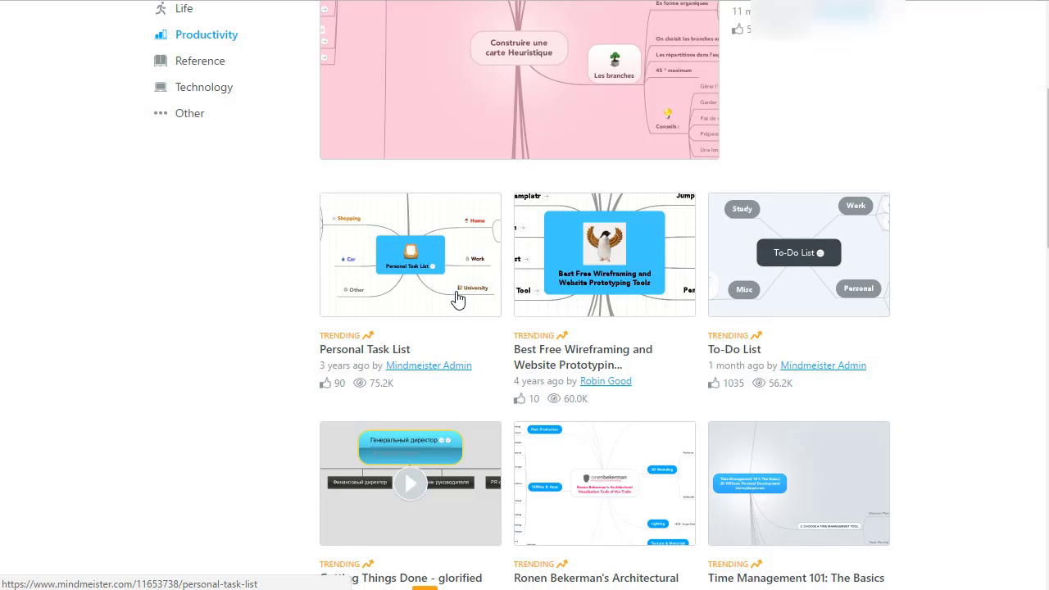
pyautogui.scroll(-2, 456, 300)
pyautogui.scroll(6, 451, 328)
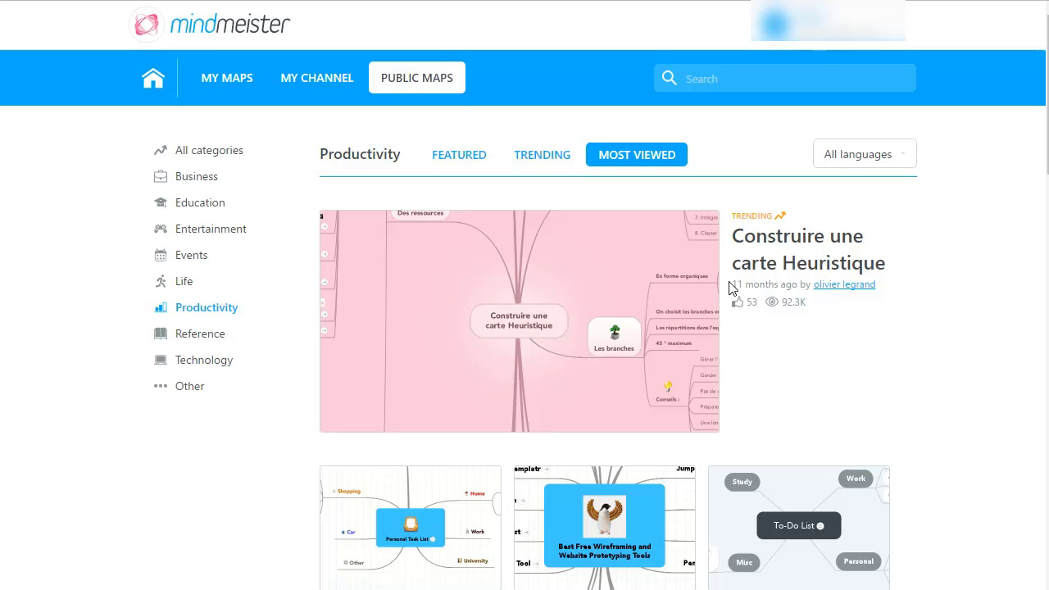
pyautogui.scroll(-10, 729, 289)
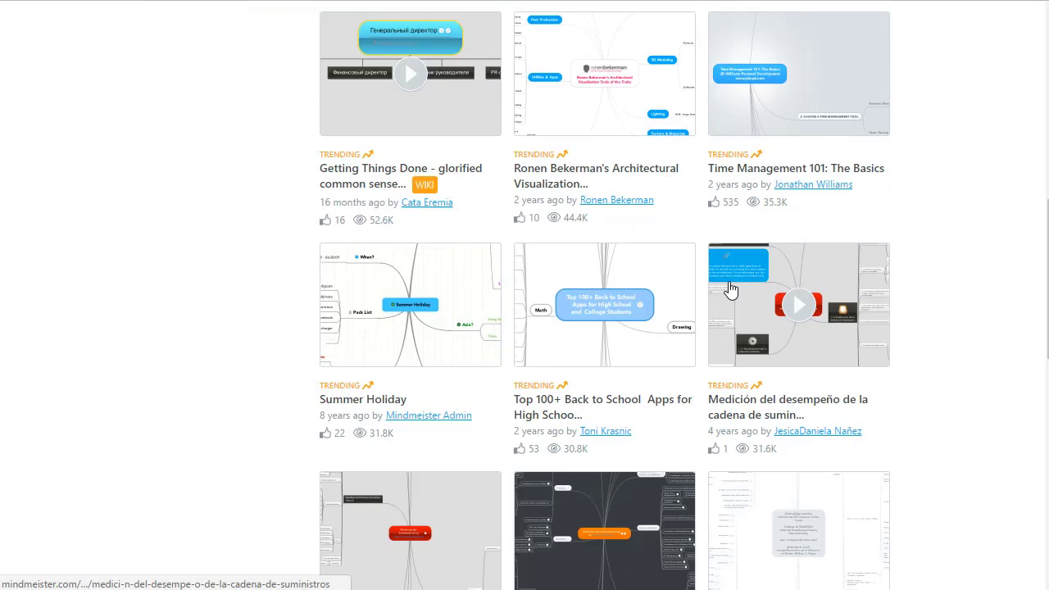
pyautogui.scroll(-3, 706, 291)
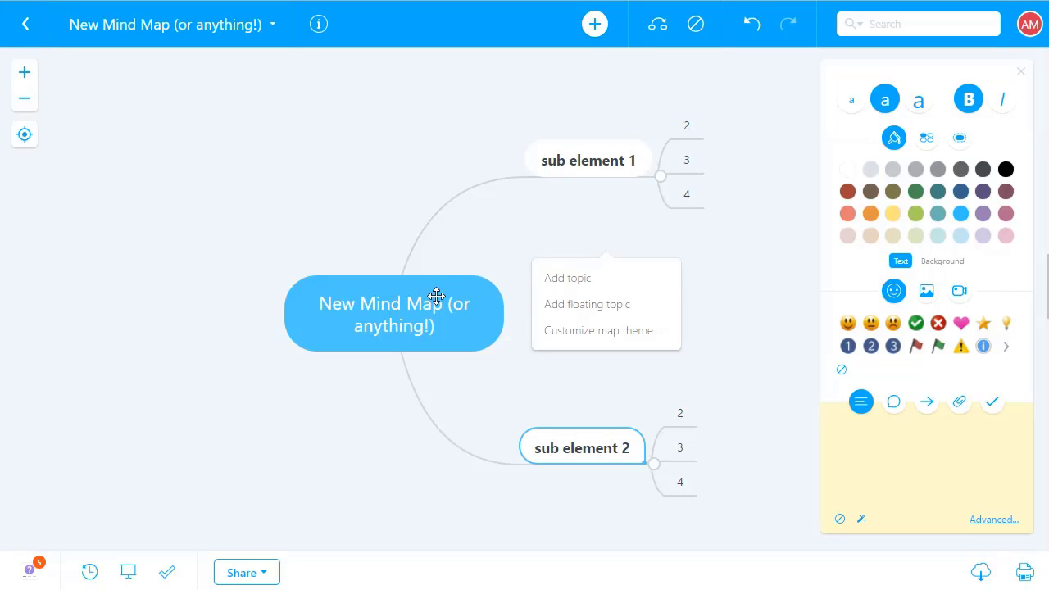
# Collapse the child topics of both branches in the mind map and expand those of "sub element 1" again.
pyautogui.click(410, 308)
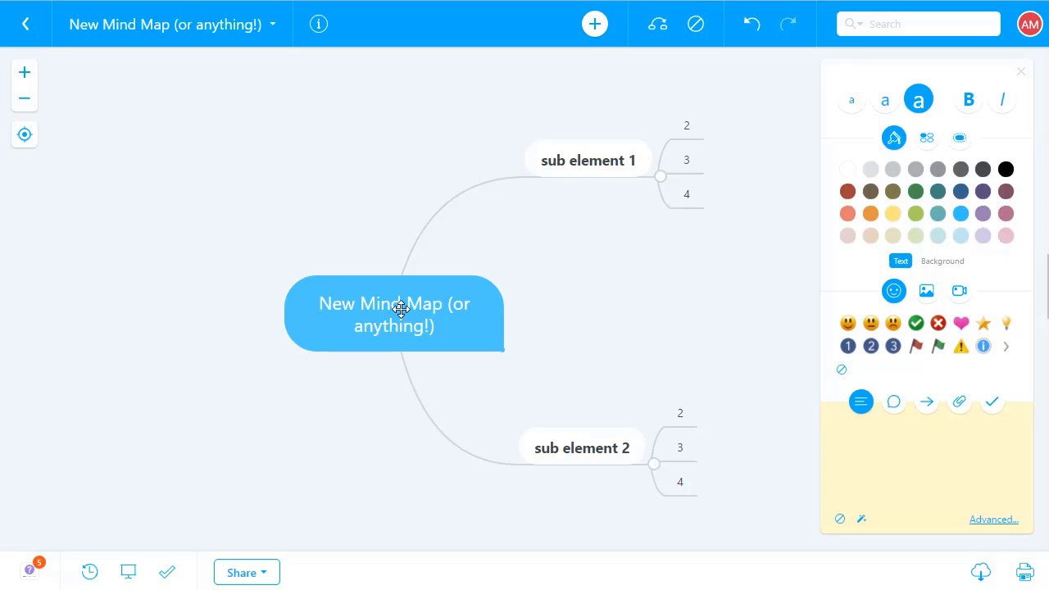
pyautogui.click(661, 181)
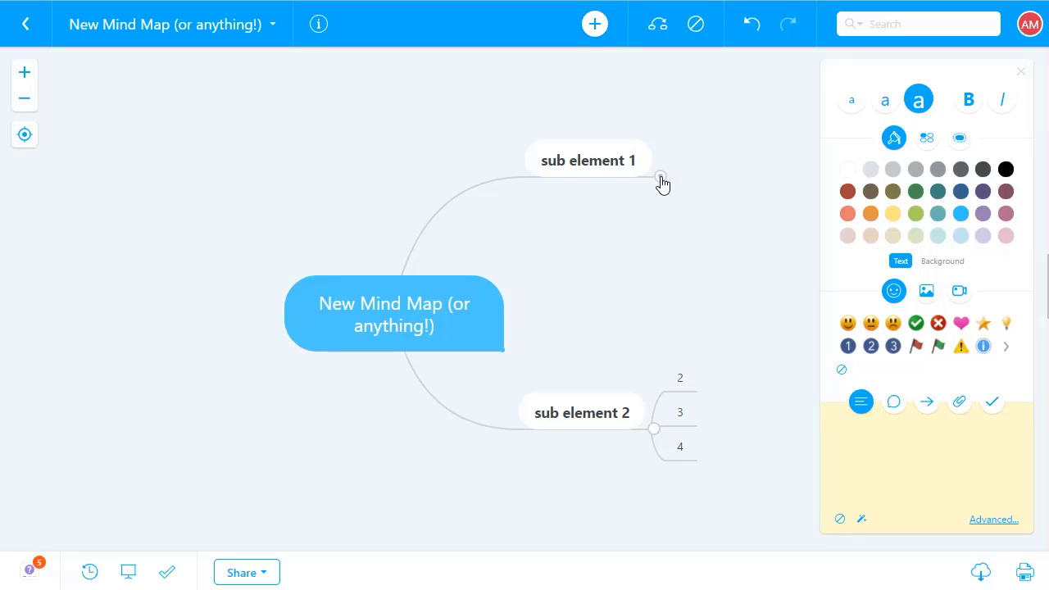
pyautogui.click(655, 432)
pyautogui.click(660, 208)
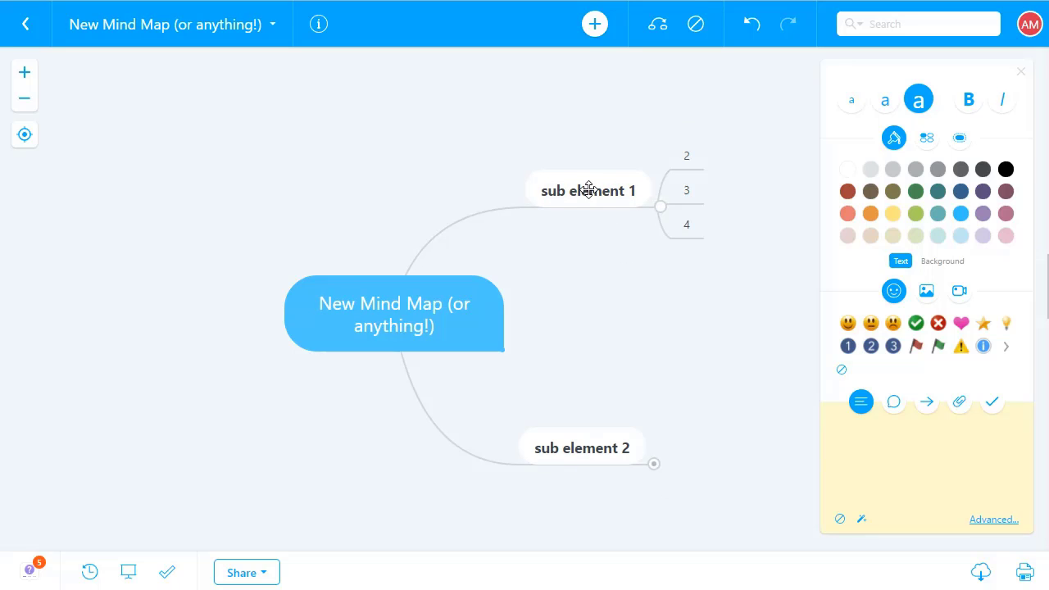
# Rename the "sub element 1" topic to "Big Idea 1".
pyautogui.doubleClick(589, 190)
pyautogui.write('Bi')
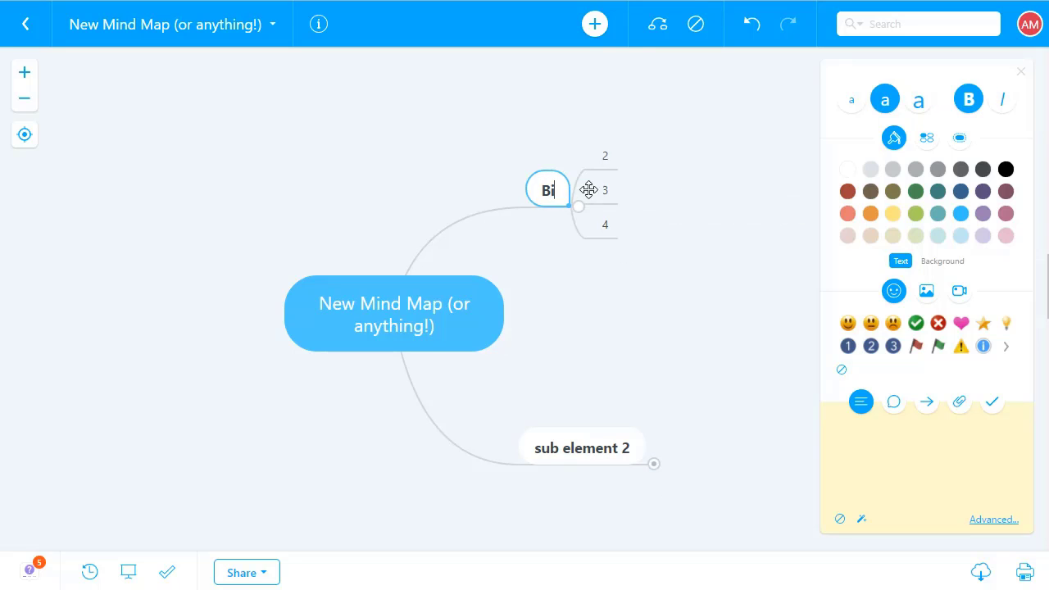
pyautogui.write('g Idea 1')
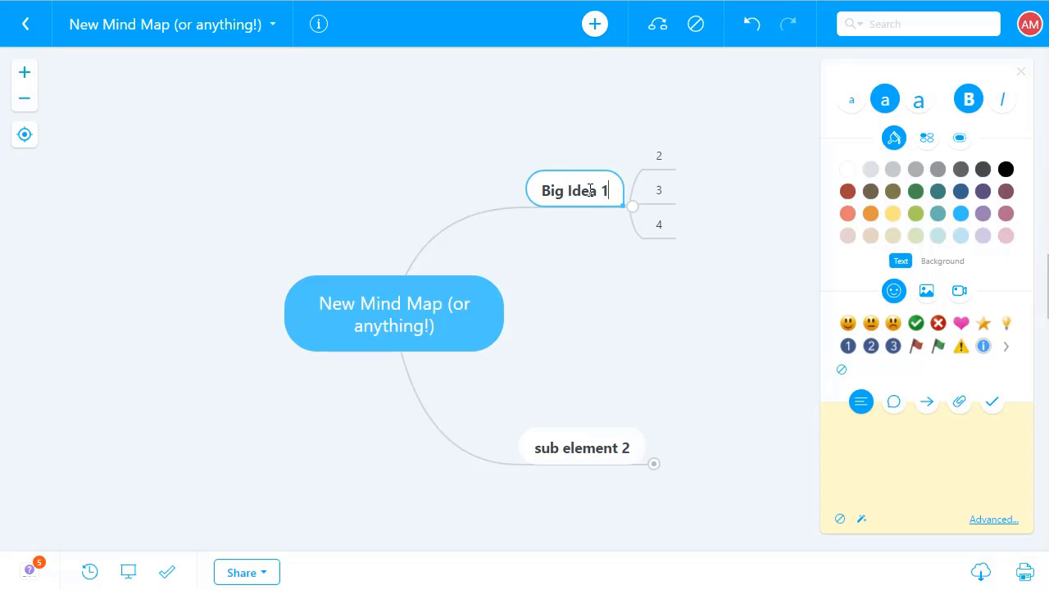